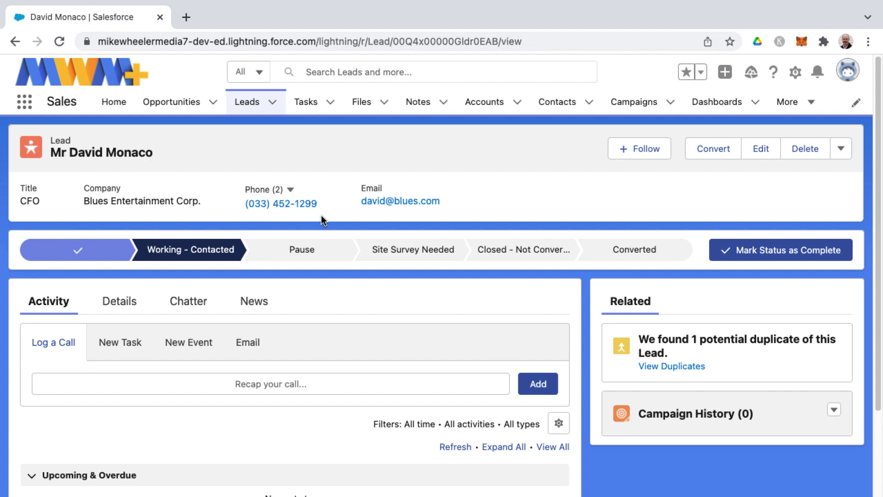
Open the lead's potential duplicates and tick the second matching lead for merging.
click(841, 154)
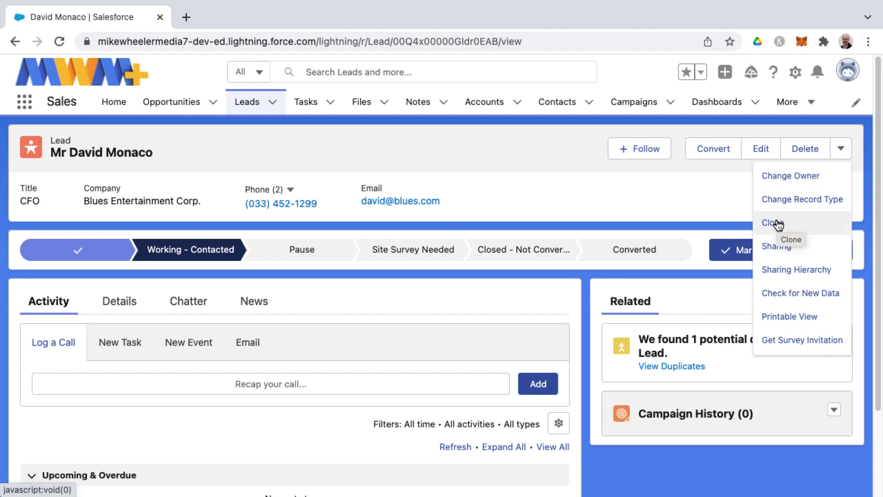
click(648, 353)
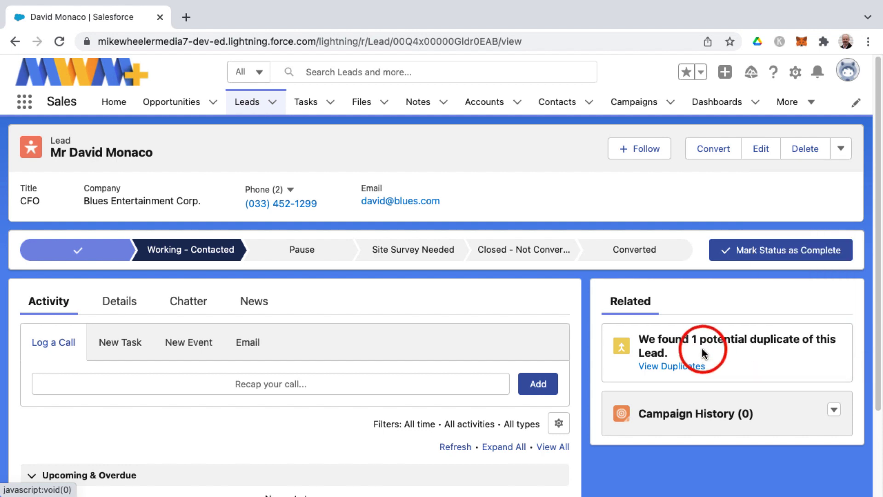
click(650, 366)
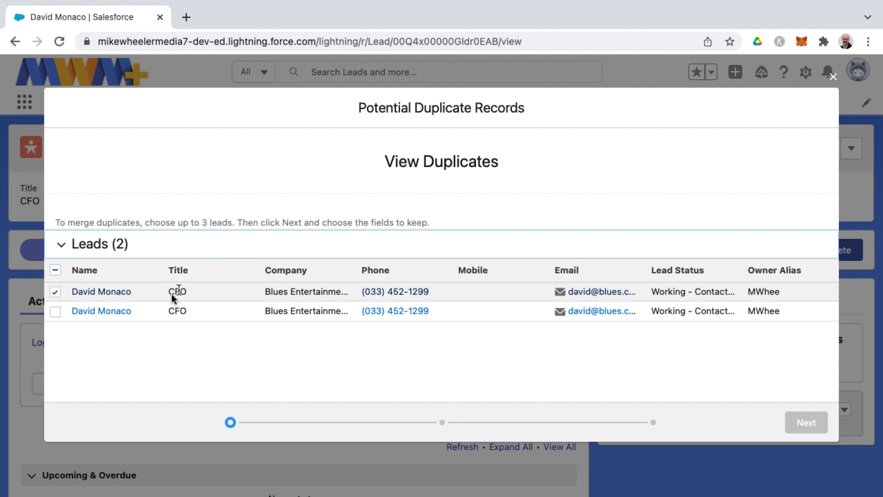
click(55, 312)
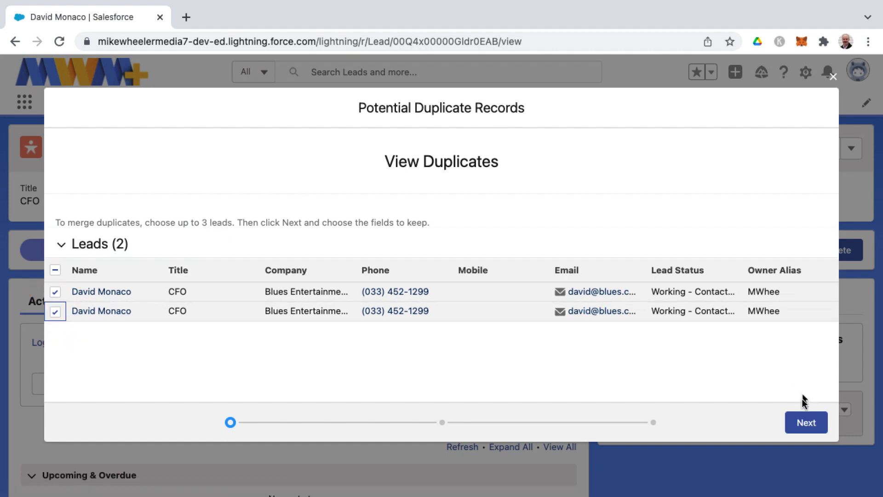
Compare the two leads, keeping SIC code 2768 from the second lead and showing all fields.
click(804, 420)
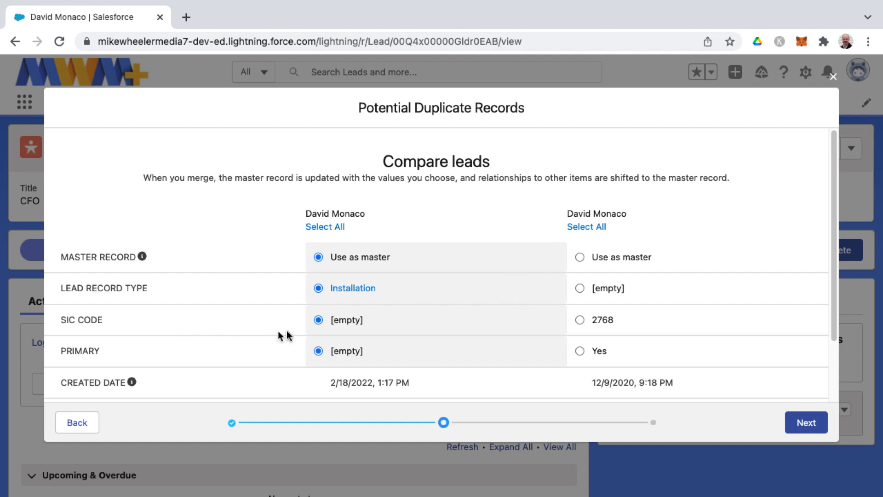
click(580, 319)
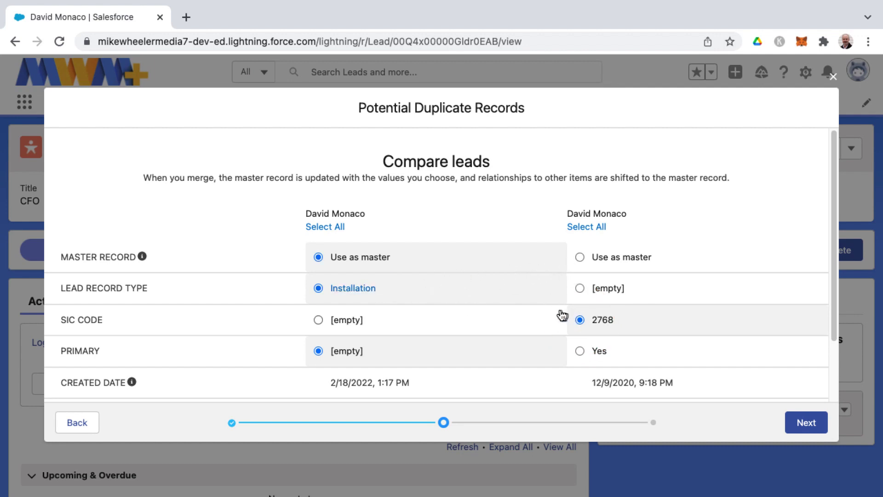
scroll(561, 314, down, 3)
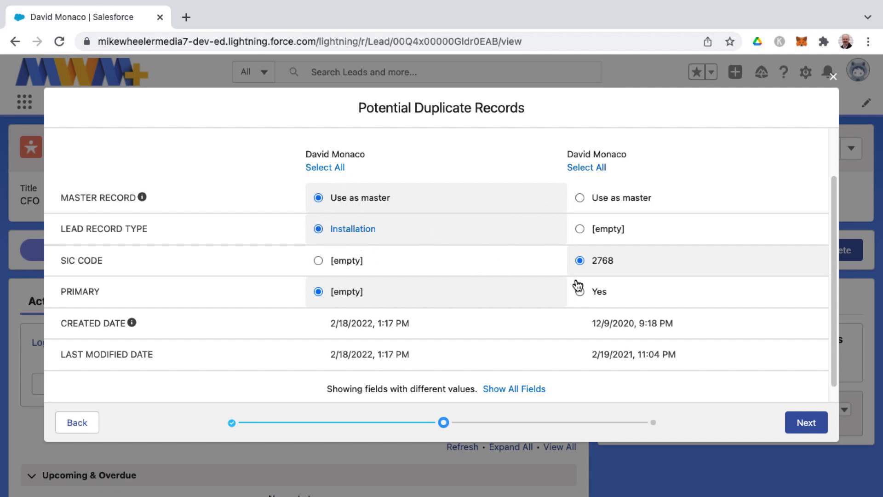
scroll(449, 258, down, 1)
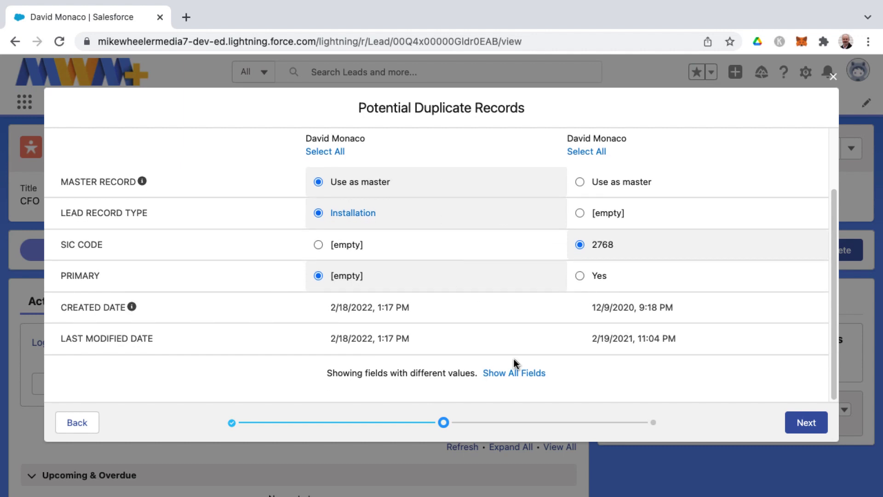
click(513, 373)
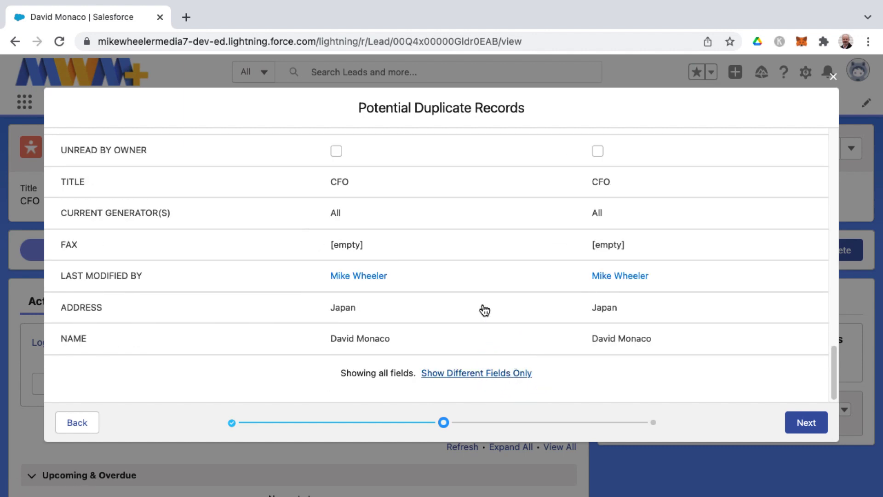
scroll(482, 309, up, 5)
scroll(502, 292, up, 10)
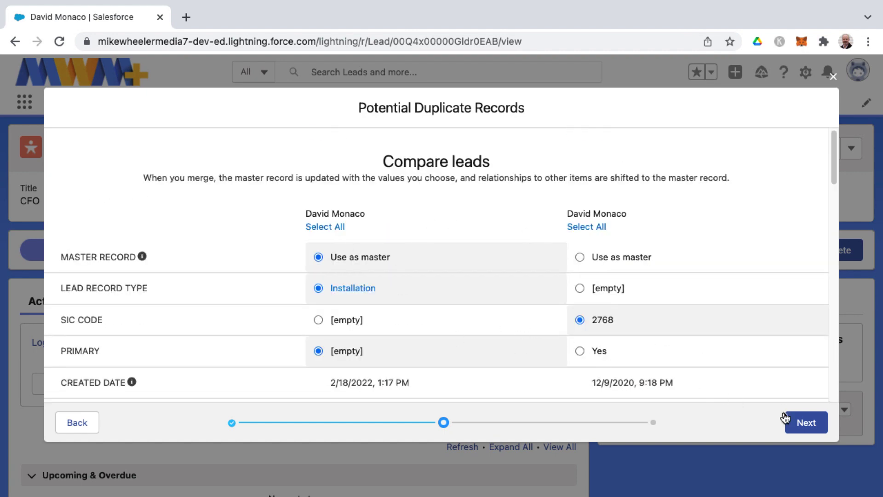
Confirm and merge the two duplicate leads into a single record.
click(801, 420)
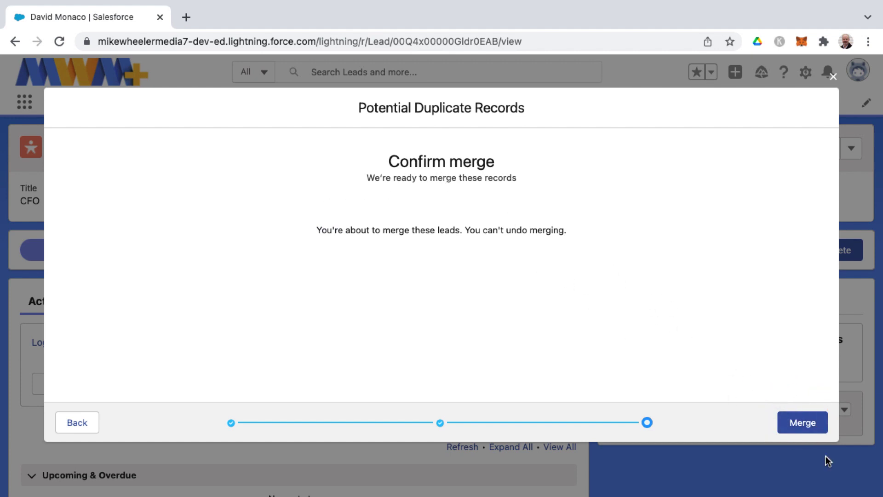
click(806, 422)
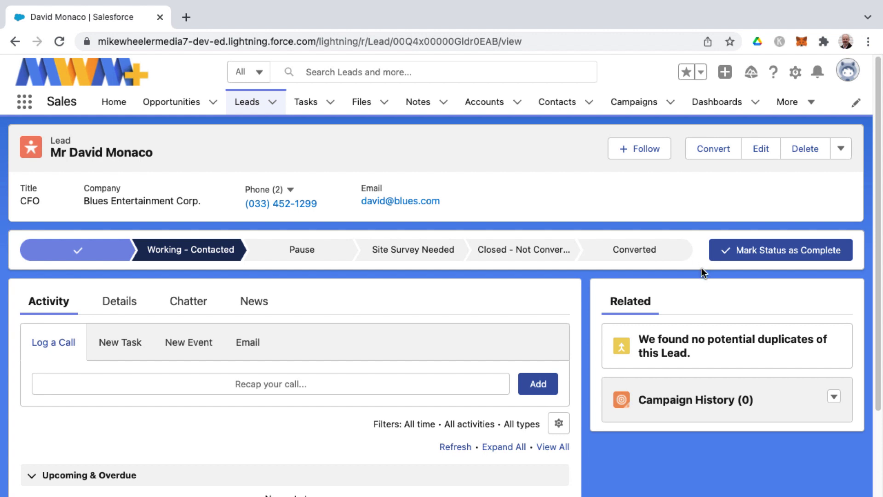
Clone the lead, review the similar-records warning's duplicates, and save the copy anyway.
click(841, 152)
click(792, 221)
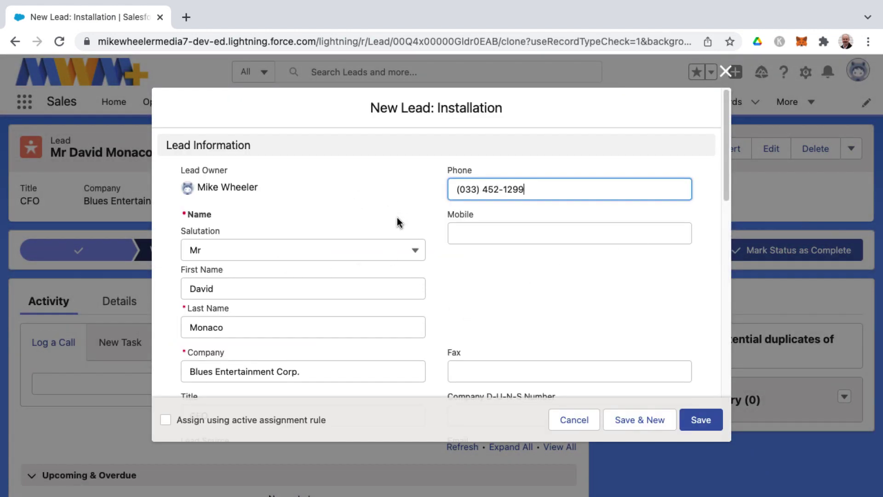
click(697, 422)
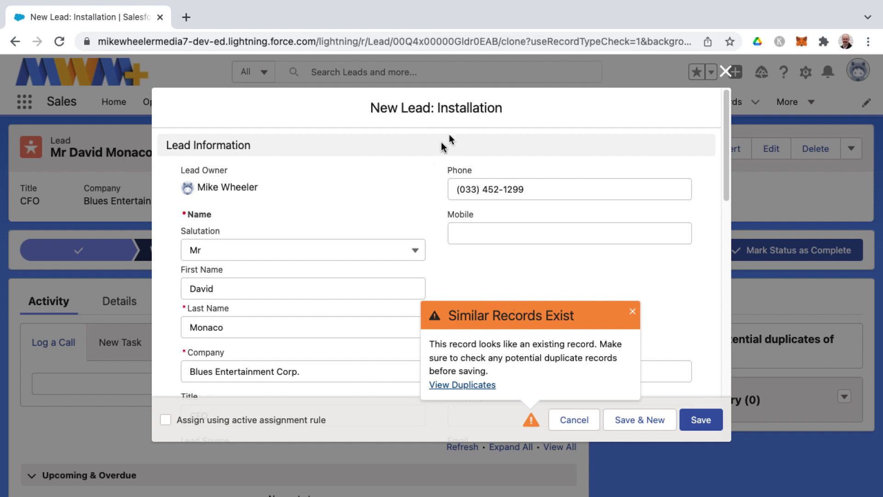
double_click(444, 108)
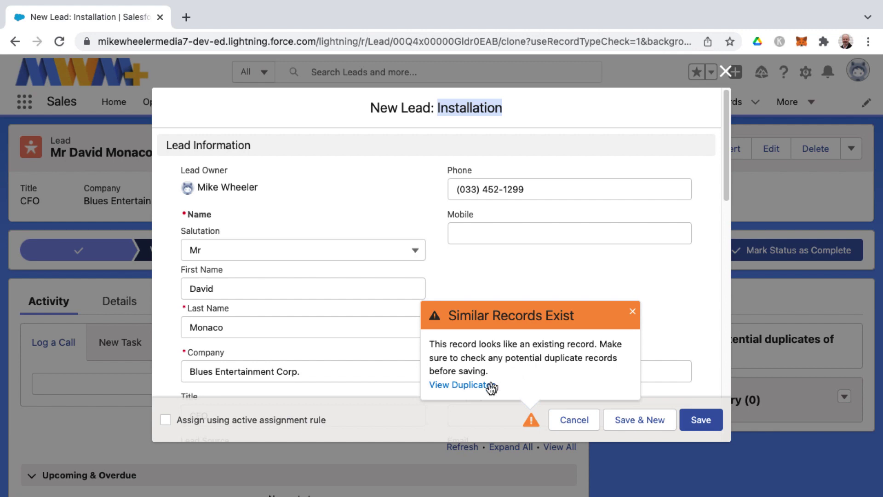
click(468, 385)
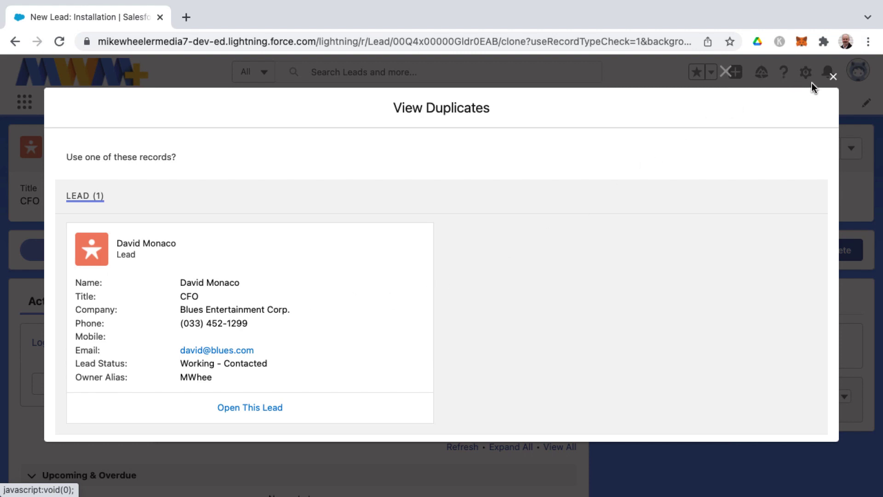
click(831, 77)
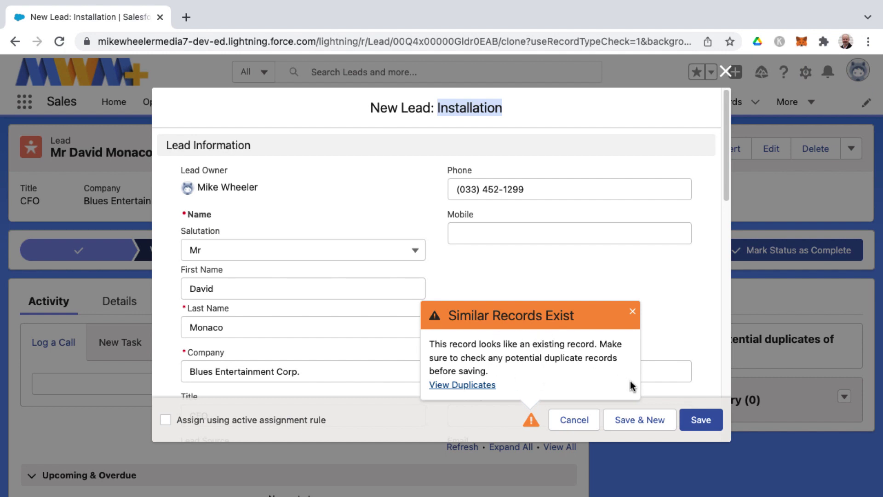
click(694, 419)
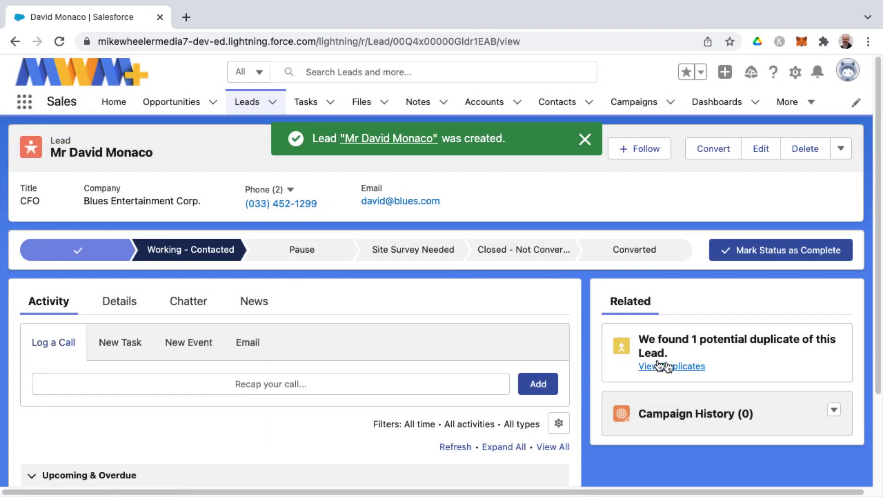
Clone the lead again and save the second copy past the Similar Records Exist warning.
click(659, 366)
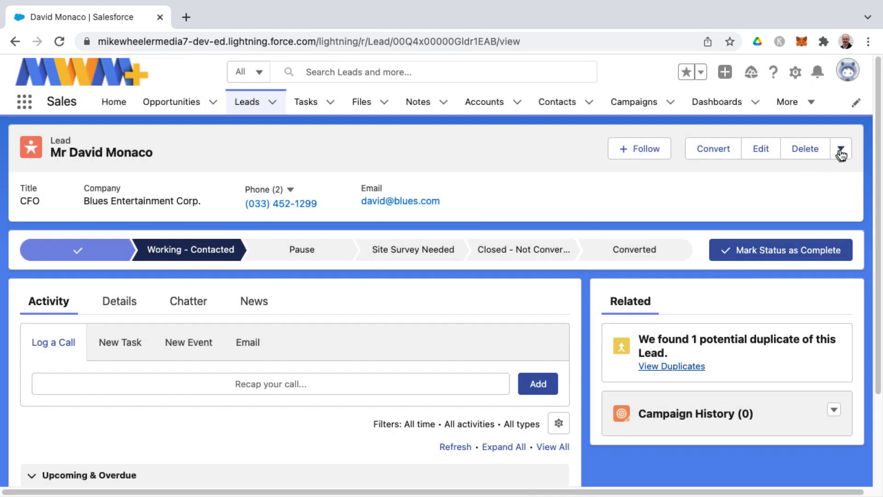
click(841, 152)
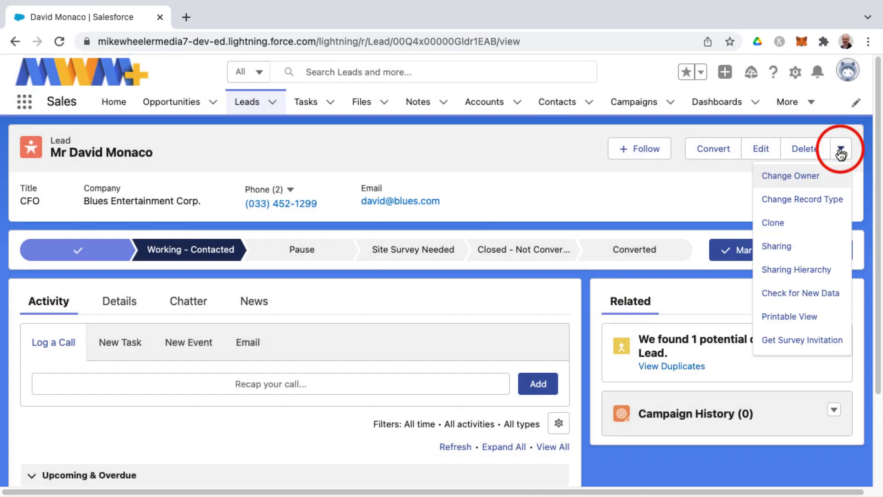
click(783, 224)
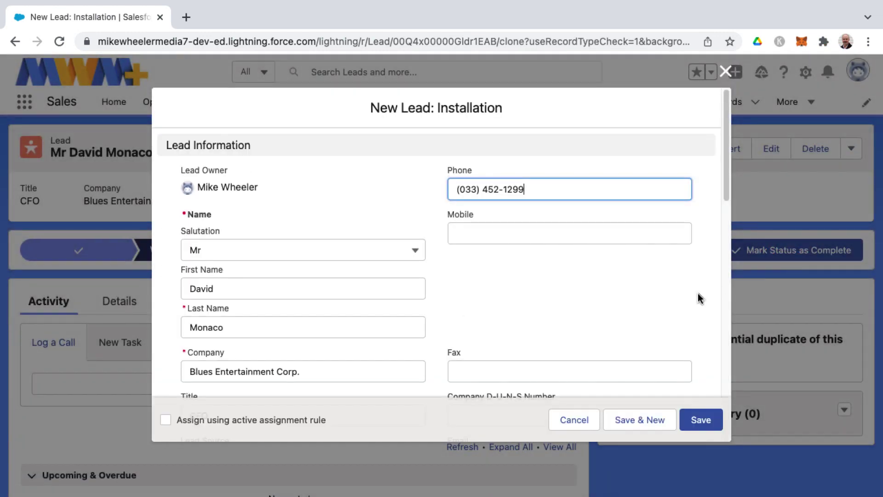
click(701, 419)
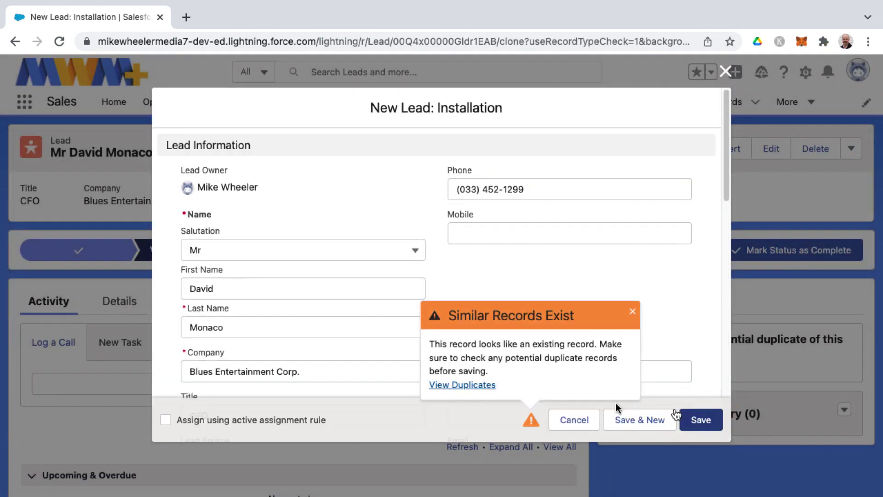
click(700, 419)
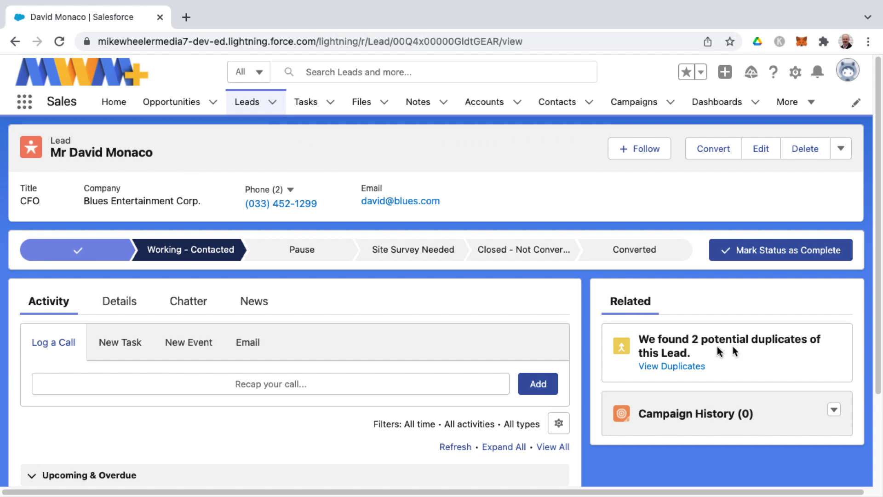
Open the lead's duplicates and select the second and third matching leads for merging.
click(671, 366)
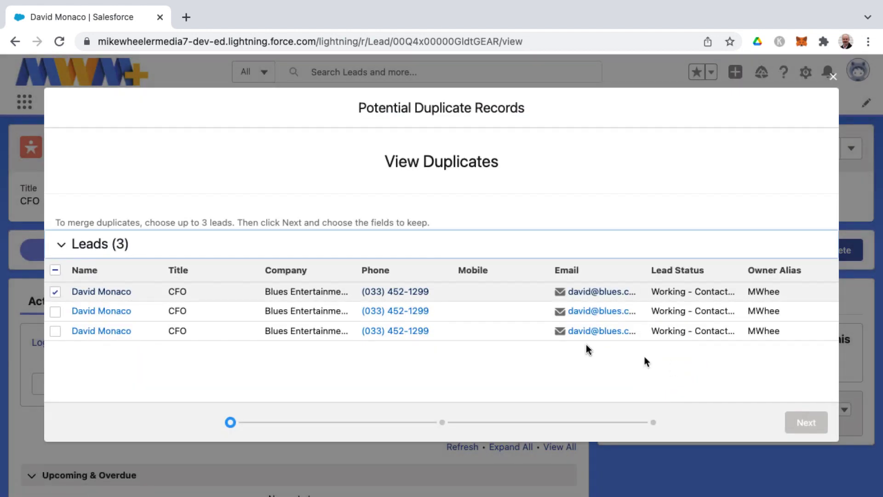
click(55, 311)
click(55, 331)
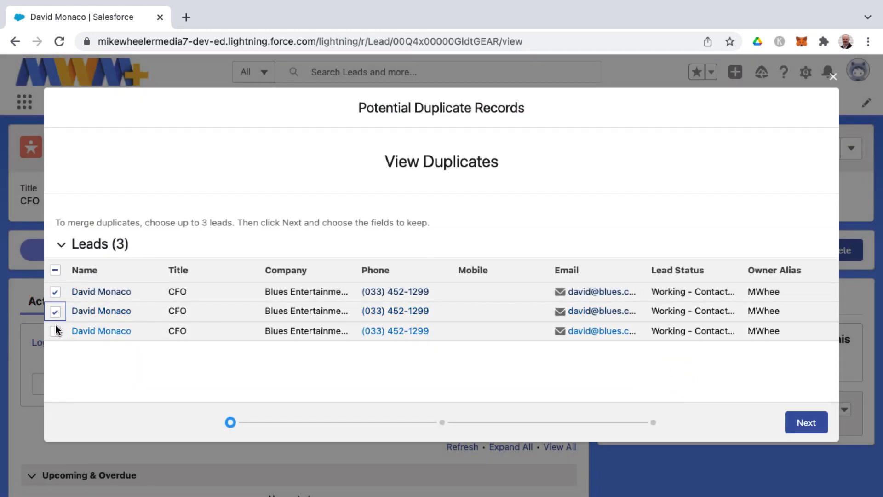
click(799, 423)
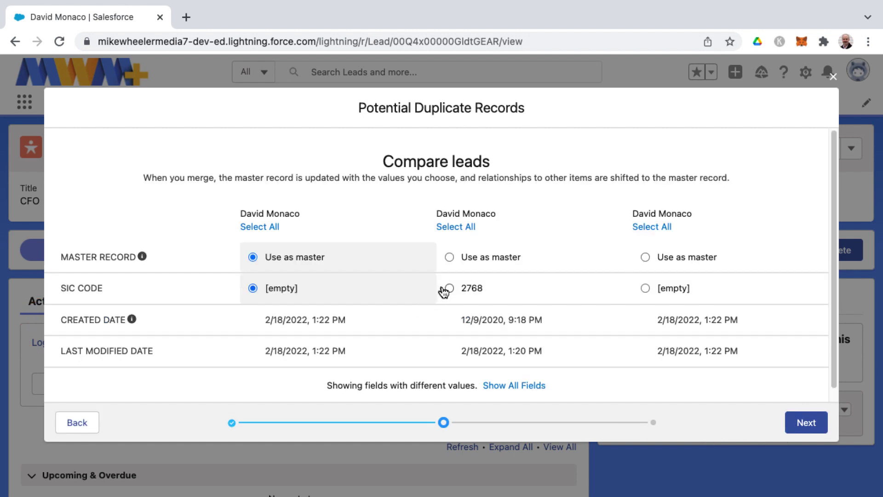
Keep SIC code 2768 from the older lead and merge all three leads.
click(449, 289)
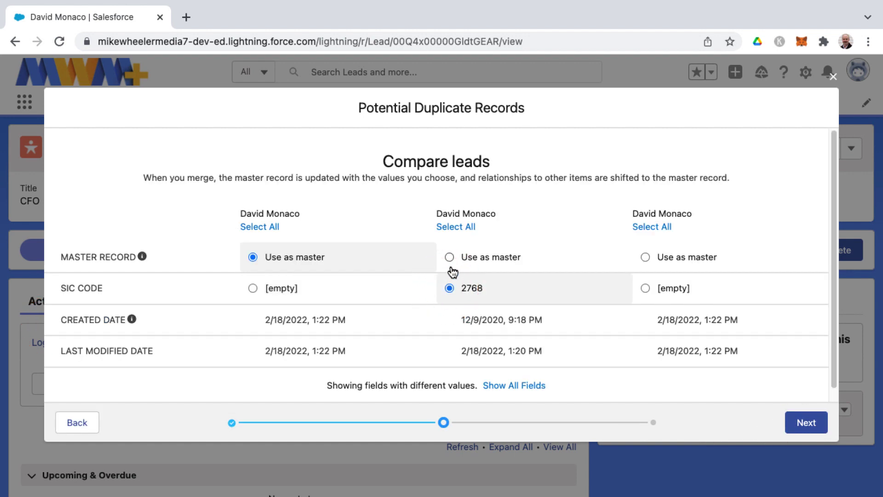
scroll(451, 276, down, 1)
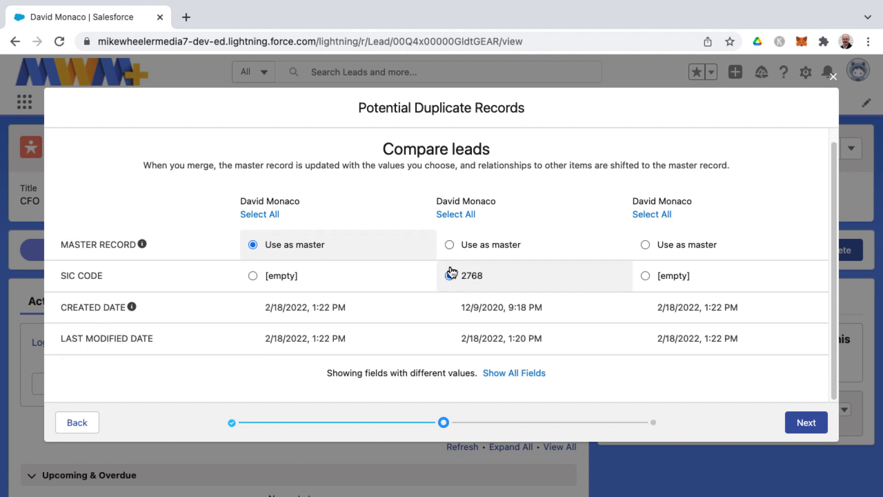
click(795, 422)
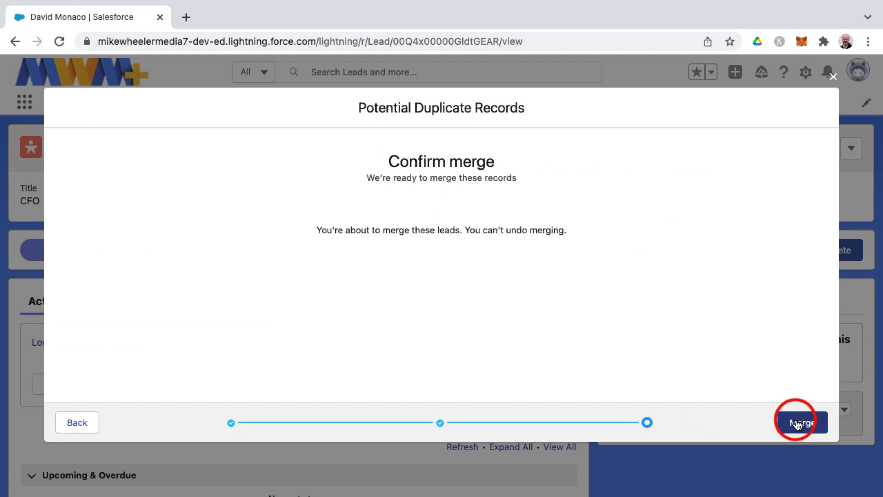
click(795, 422)
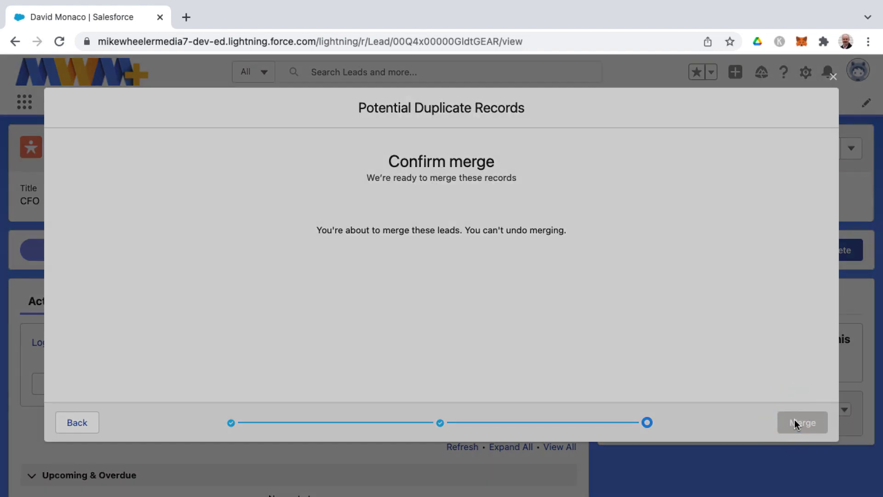